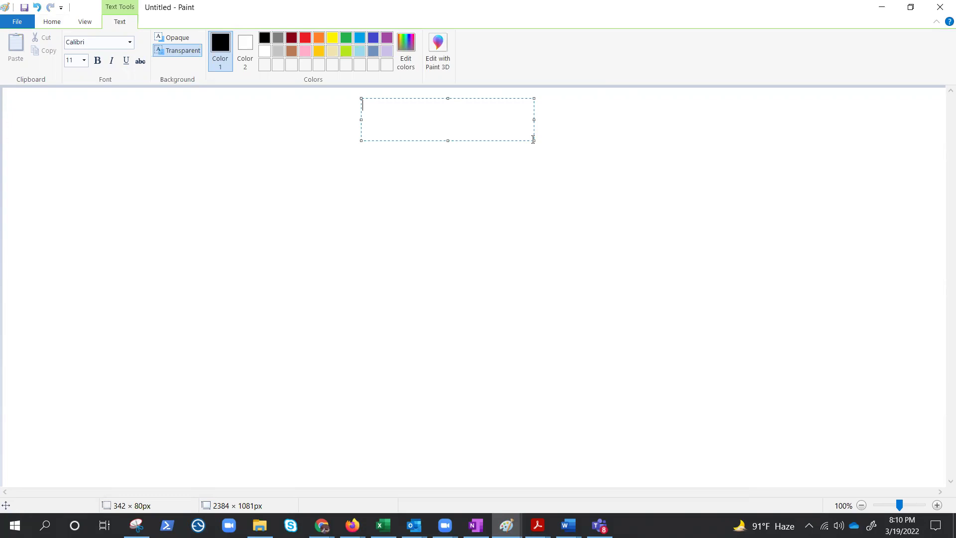
# Type the heading 'Design for Buiness Continuity' in a text box near the top centre.
pyautogui.write('Design for Buiness Continuity')
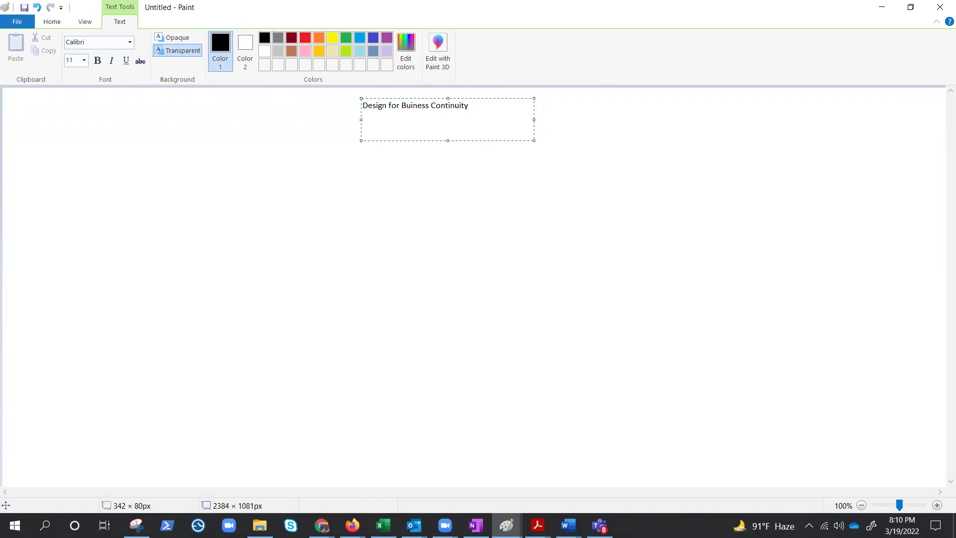
# Commit the heading and frame it with a rectangle.
pyautogui.click(303, 146)
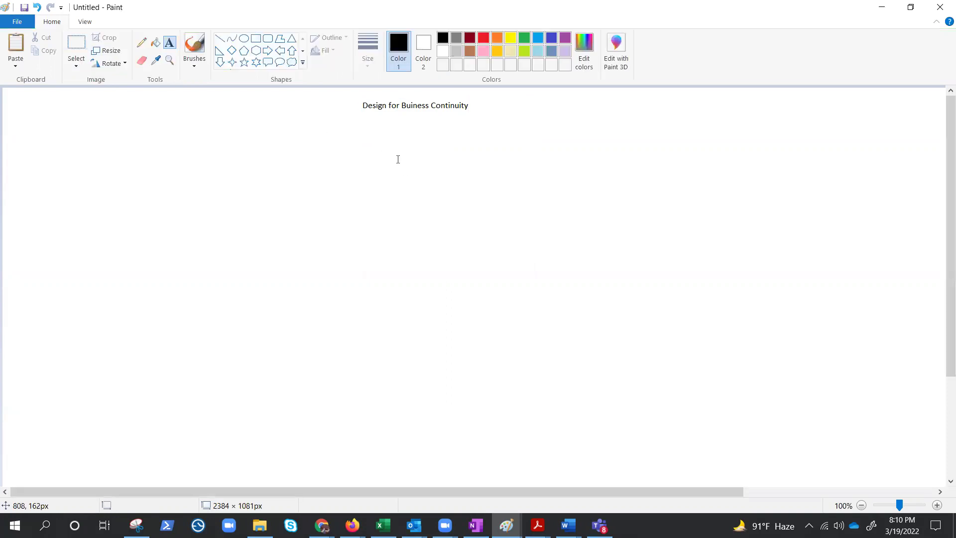
pyautogui.click(256, 40)
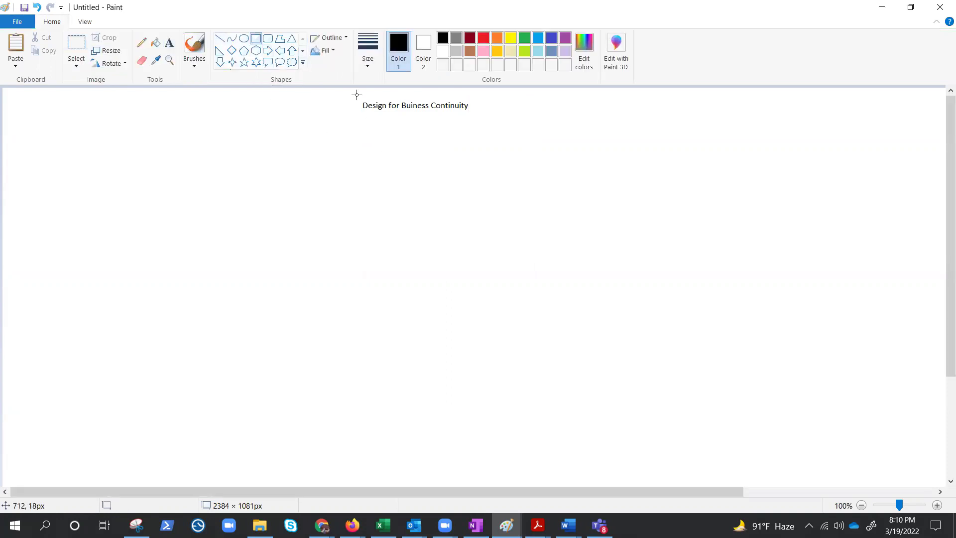
pyautogui.moveTo(354, 93)
pyautogui.mouseDown()
pyautogui.moveTo(439, 126)
pyautogui.moveTo(484, 120)
pyautogui.mouseUp()
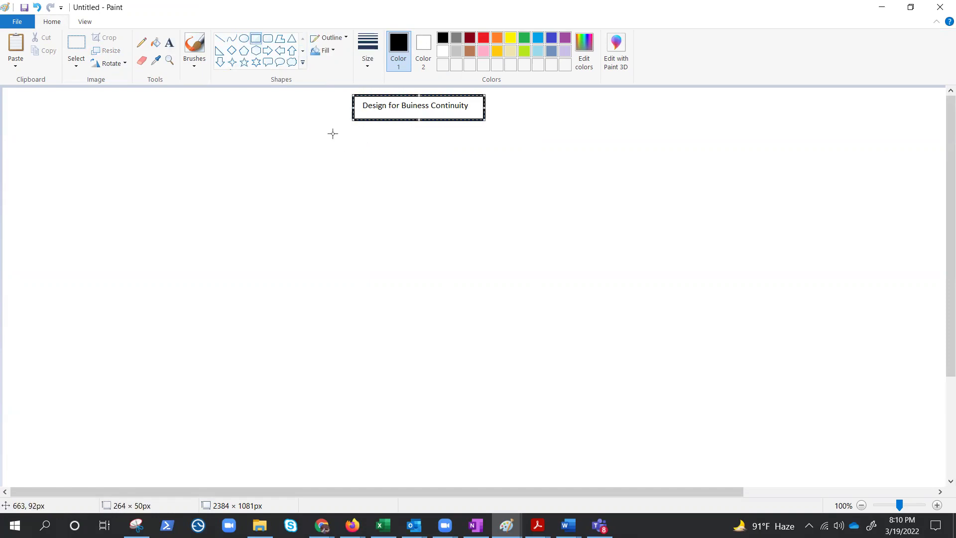
# Draw two diagonal lines branching down-left and down-right from the heading box.
pyautogui.click(219, 39)
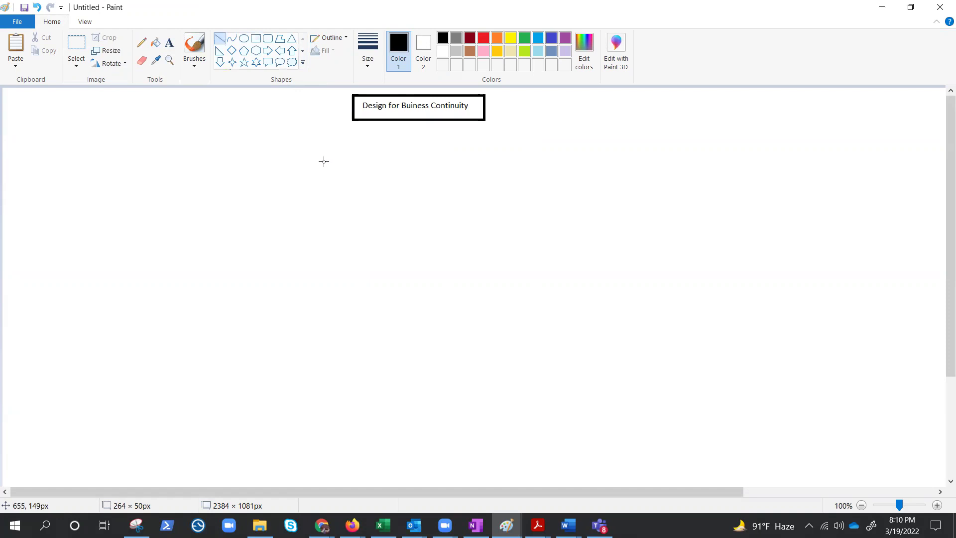
pyautogui.moveTo(323, 149); pyautogui.dragTo(399, 128)
pyautogui.moveTo(492, 151); pyautogui.dragTo(403, 129)
# Add the label 'Design for HA' under the left branch line.
pyautogui.click(169, 42)
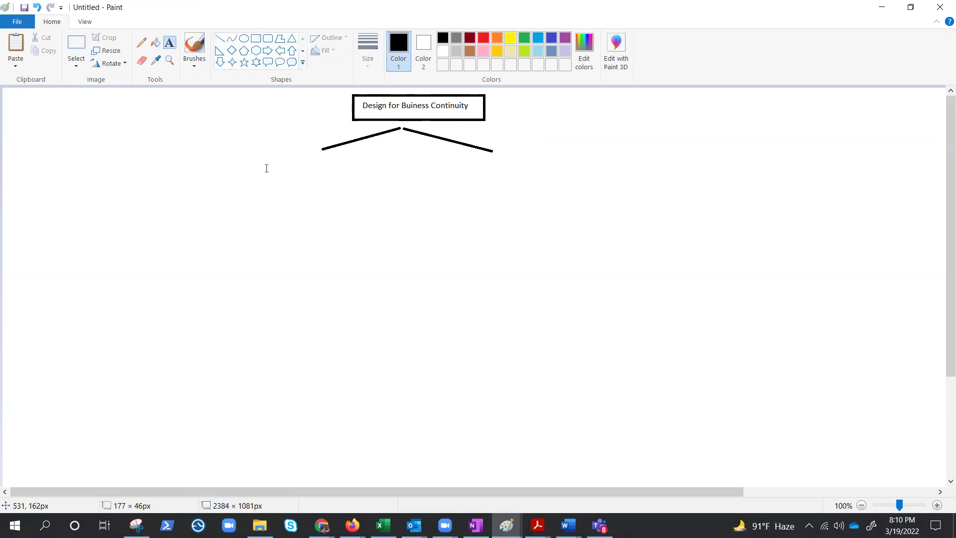
pyautogui.moveTo(263, 160); pyautogui.dragTo(365, 190)
pyautogui.write('Design for ')
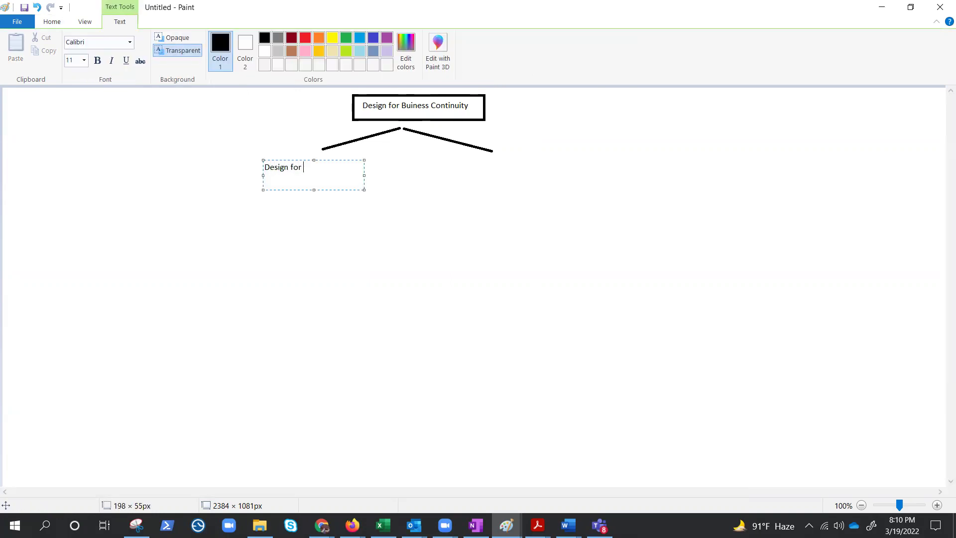
pyautogui.write('HA')
# Commit the HA label and type 'Design for BCDR' in a text box under the right line.
pyautogui.click(505, 200)
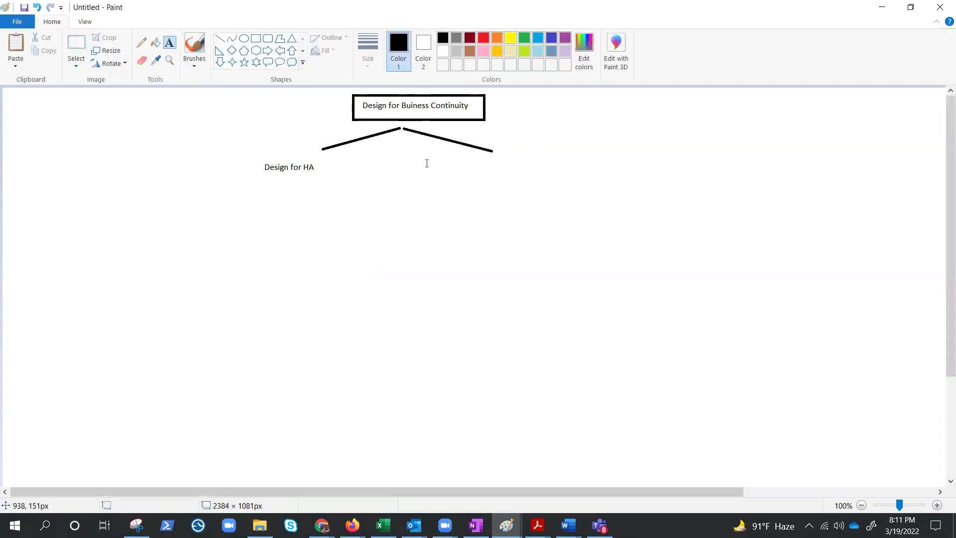
pyautogui.moveTo(460, 155); pyautogui.dragTo(603, 194)
pyautogui.write('Desi')
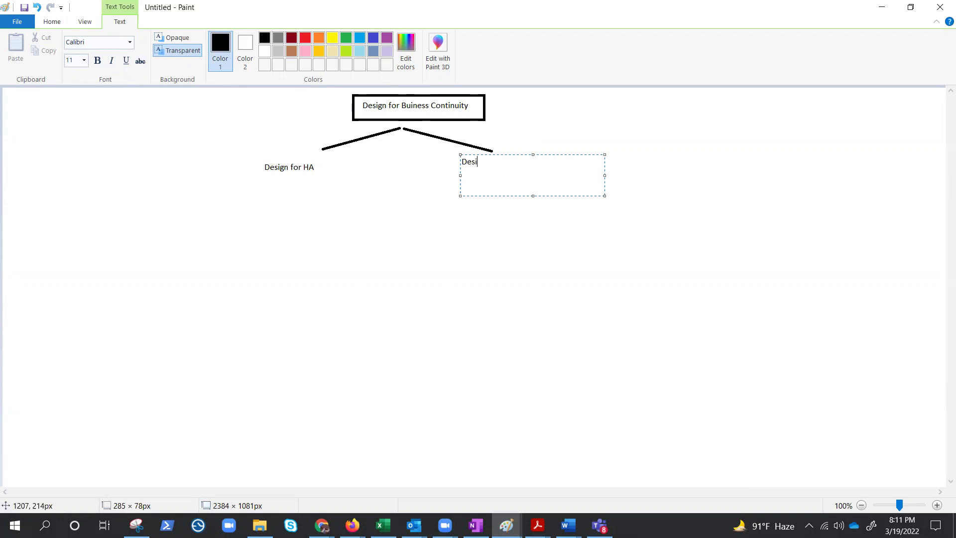
pyautogui.write('gn for BCDR')
# Commit the BCDR label and draw a red-outlined ellipse around 'Design for HA'.
pyautogui.click(697, 177)
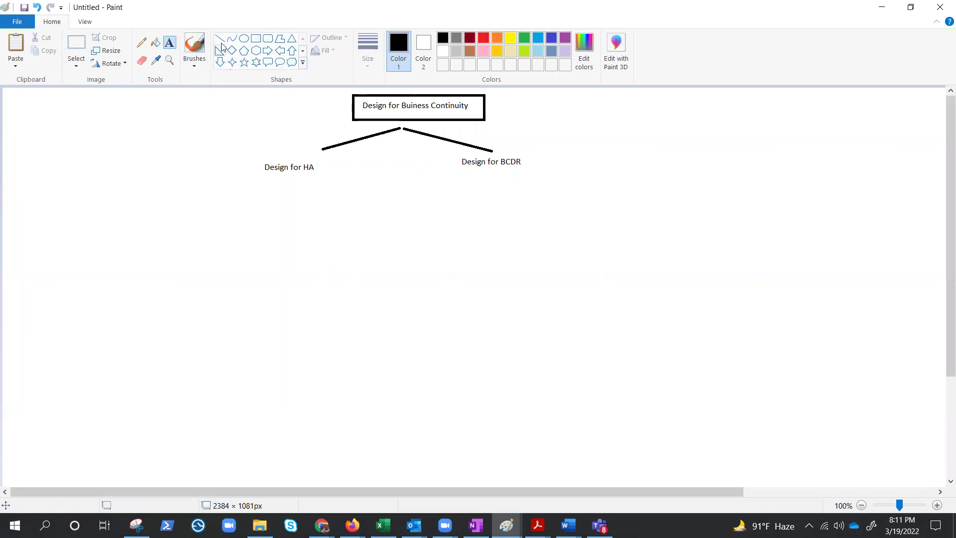
pyautogui.click(243, 38)
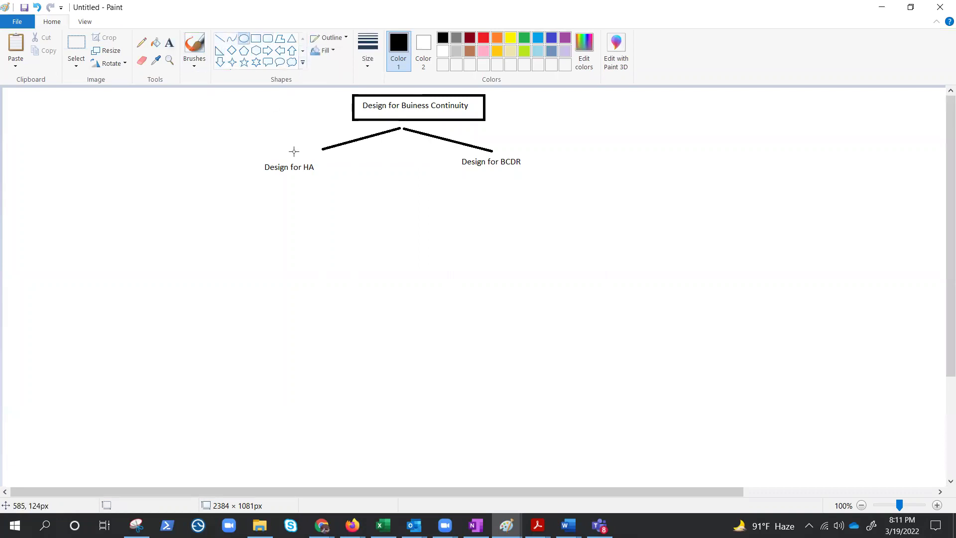
pyautogui.moveTo(251, 156); pyautogui.dragTo(339, 189)
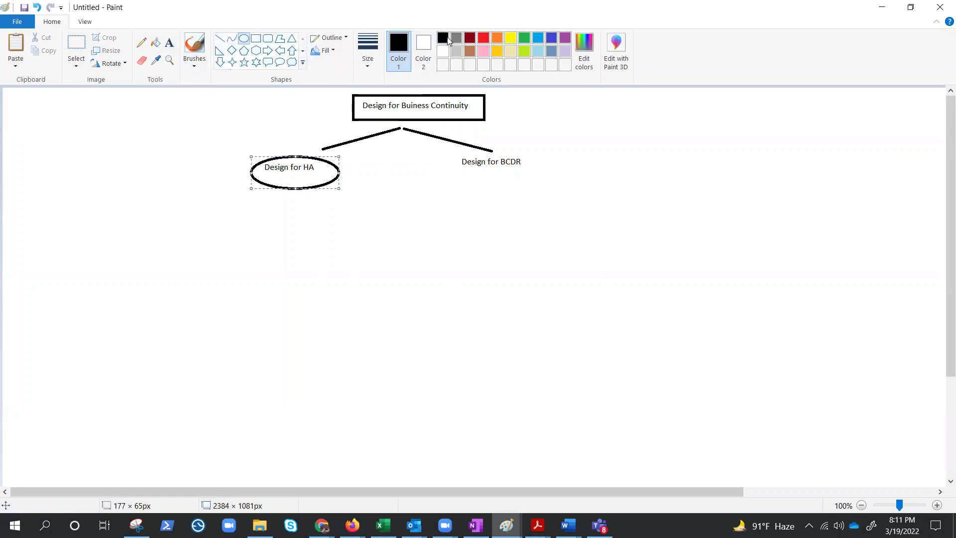
pyautogui.click(483, 37)
pyautogui.click(642, 166)
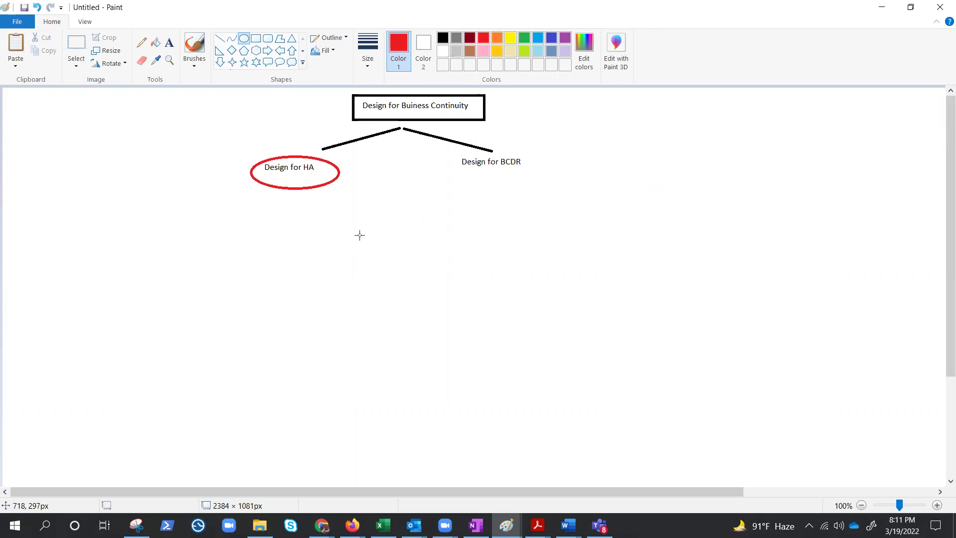
# Create an empty text box on the canvas's left side, beside the circled HA label.
pyautogui.click(169, 44)
pyautogui.click(91, 213)
pyautogui.moveTo(102, 263); pyautogui.dragTo(272, 286)
pyautogui.click(73, 250)
pyautogui.moveTo(58, 178); pyautogui.dragTo(180, 229)
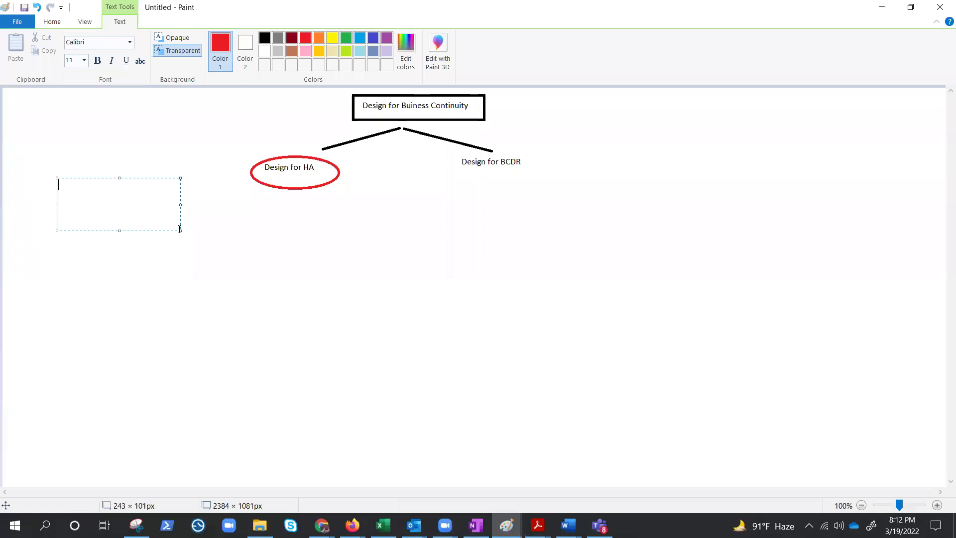
# Type a test word 'Dow' in the left text box, then erase it.
pyautogui.write('Dow')
pyautogui.press('BackSpace')
pyautogui.press('BackSpace')
pyautogui.press('BackSpace')
# Type the black note 'Downtime - loss of buisness, user trust' without a trailing comma.
pyautogui.click(264, 37)
pyautogui.write('Downtime')
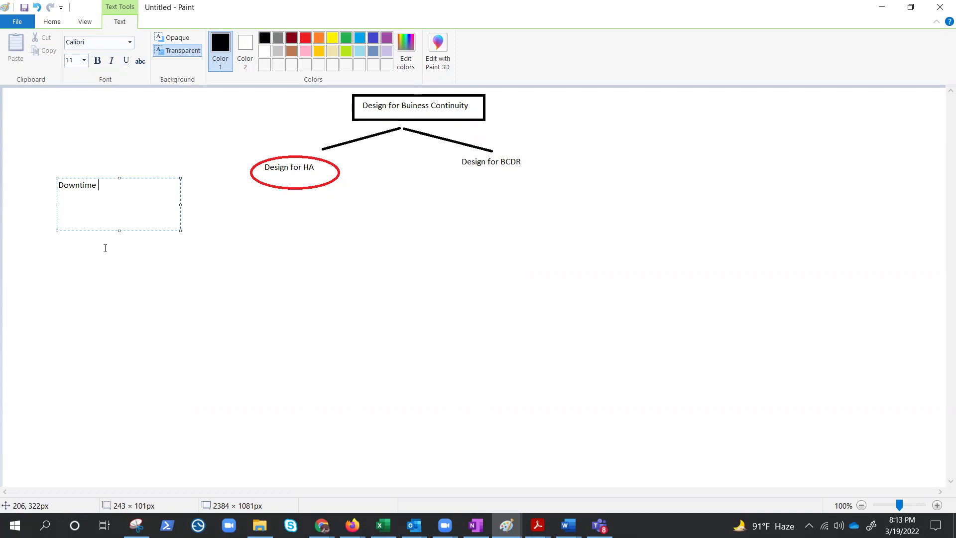
pyautogui.write('- loss of buisness, user trust,')
pyautogui.press('BackSpace')
pyautogui.press('BackSpace')
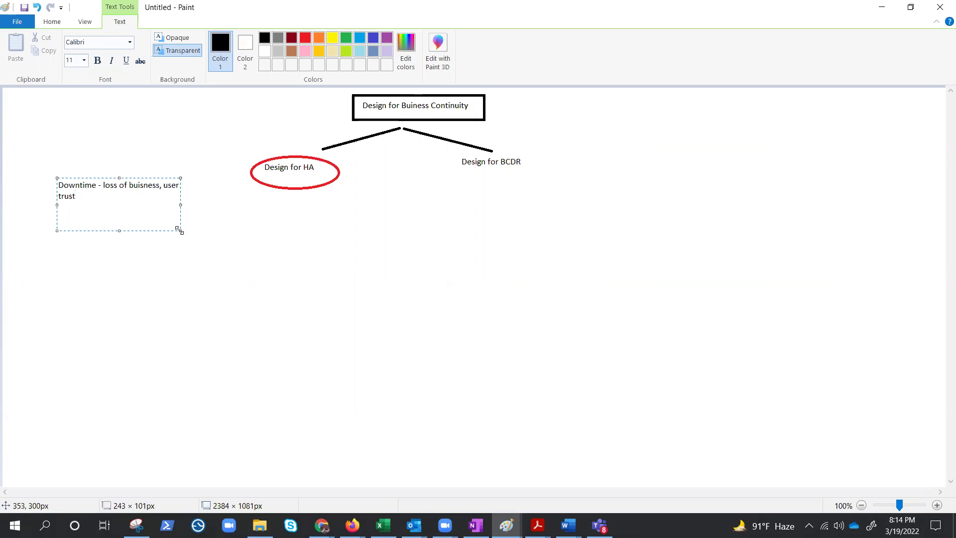
# Widen and commit the Downtime note, then add 'Cost & Complexity' beneath it.
pyautogui.moveTo(179, 230); pyautogui.dragTo(229, 215)
pyautogui.click(32, 239)
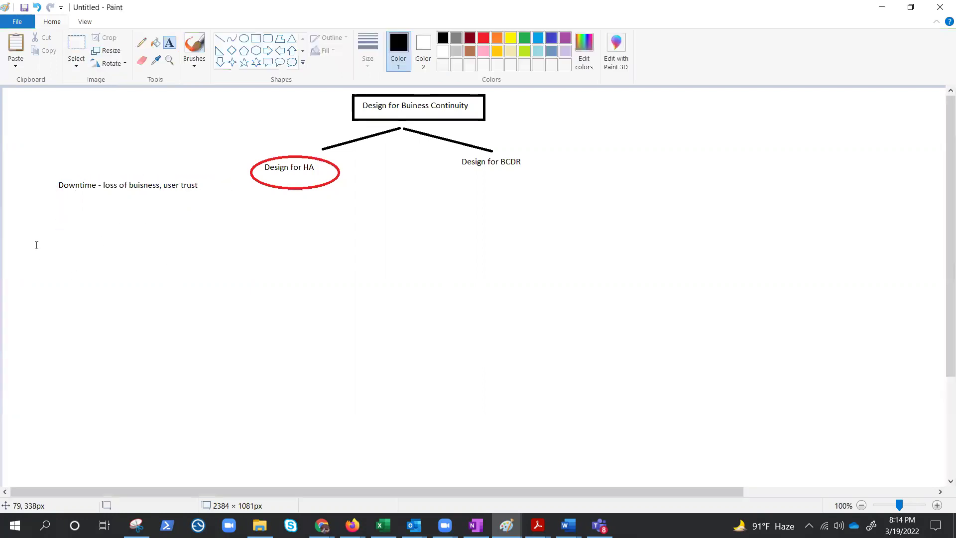
pyautogui.click(40, 216)
pyautogui.moveTo(146, 243); pyautogui.dragTo(216, 245)
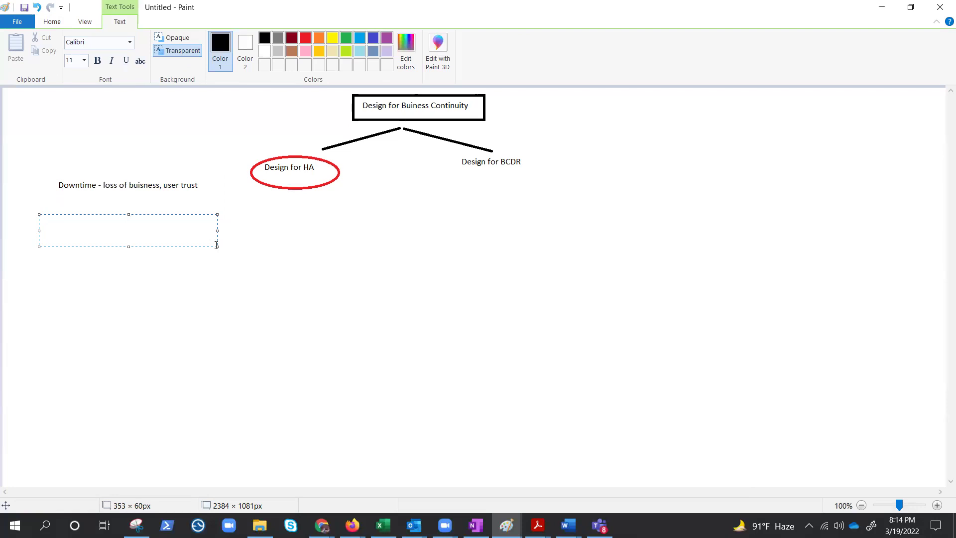
pyautogui.write('Cost & Complexity')
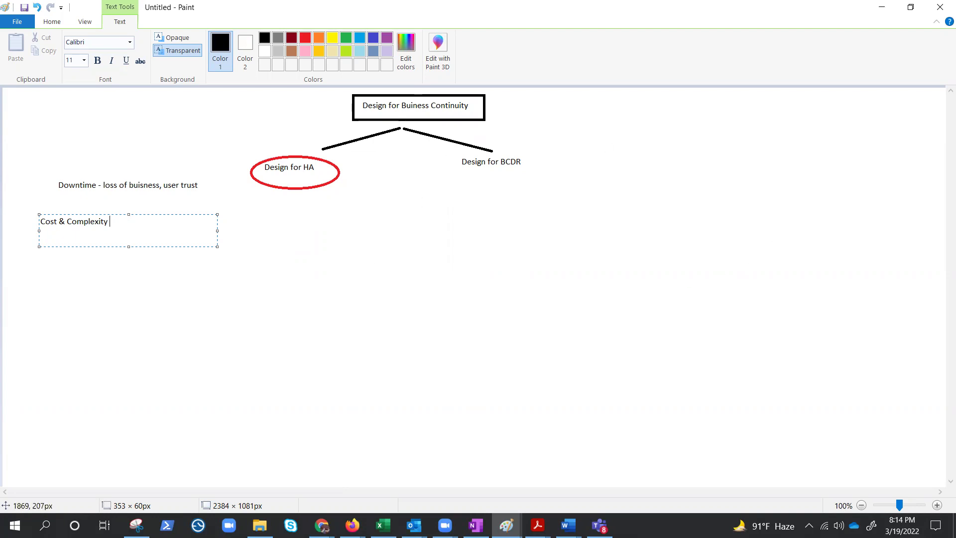
pyautogui.hotkey('alt', 'Tab')
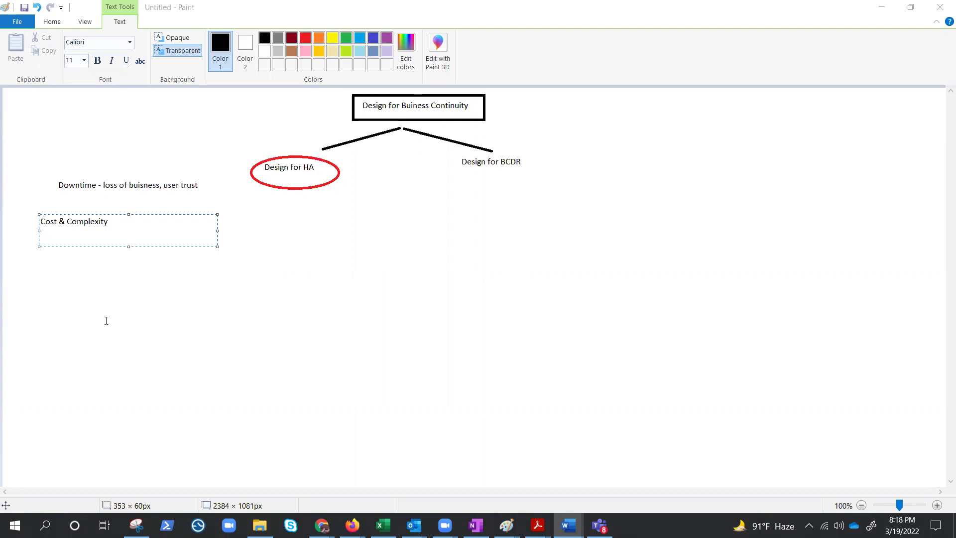
# Start a text box below Cost & Complexity with 'Availablliy req ?' and 'How much Downtime ?'.
pyautogui.click(148, 298)
pyautogui.moveTo(70, 261)
pyautogui.mouseDown()
pyautogui.moveTo(103, 341)
pyautogui.moveTo(234, 405)
pyautogui.mouseUp()
pyautogui.write('Availablliy req ?')
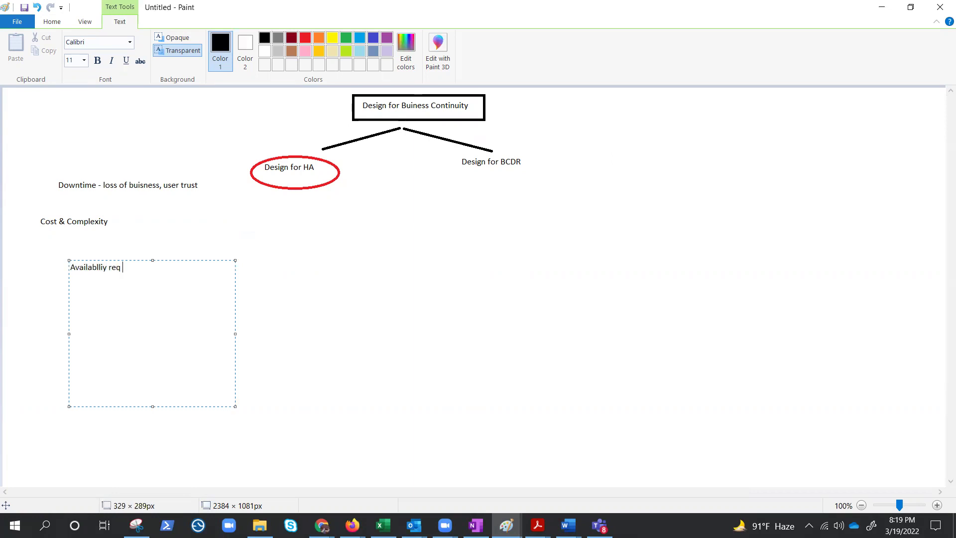
pyautogui.press('Return')
pyautogui.write('How my')
pyautogui.press('BackSpace')
pyautogui.write('uch Do')
pyautogui.write('wntime ?')
# Add the lines 'Cost ?', 'data backup requirments' and 'data replications'.
pyautogui.write('Cost')
pyautogui.write(' ?')
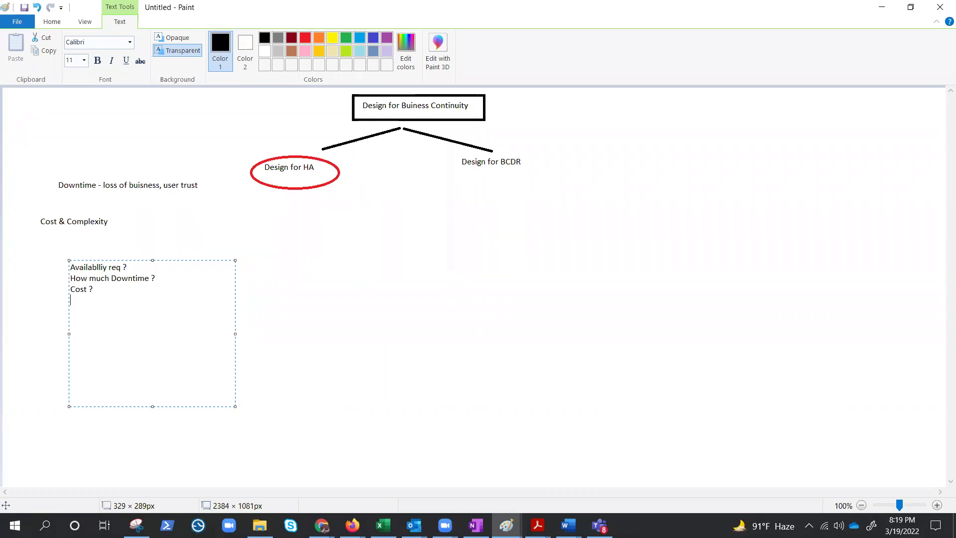
pyautogui.write('data bac')
pyautogui.write('kup requi')
pyautogui.write('rments')
pyautogui.write('data ')
pyautogui.write('replicati')
pyautogui.write('ons')
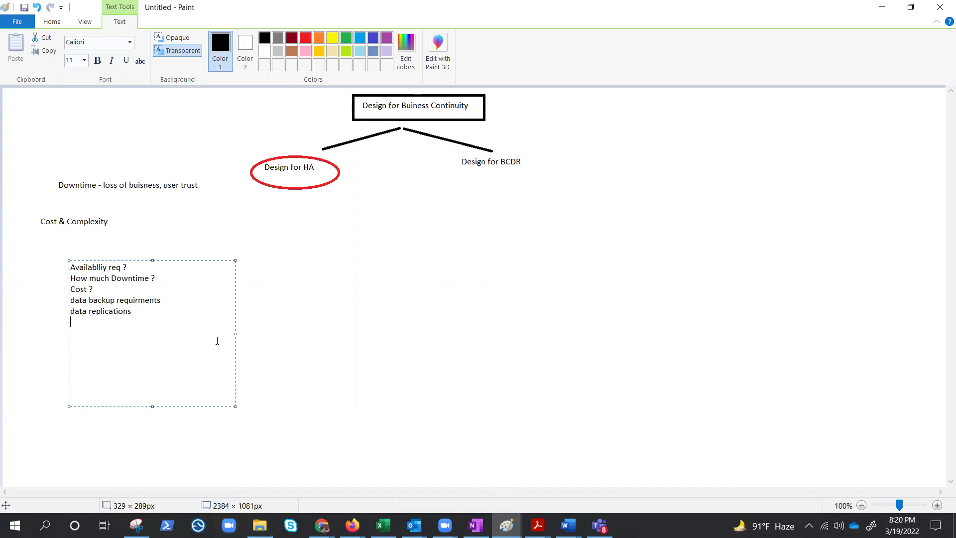
# Add 'latency requirments' as the final line, briefly switching to Word and back.
pyautogui.write('latency requirments')
pyautogui.hotkey('alt', 'Tab')
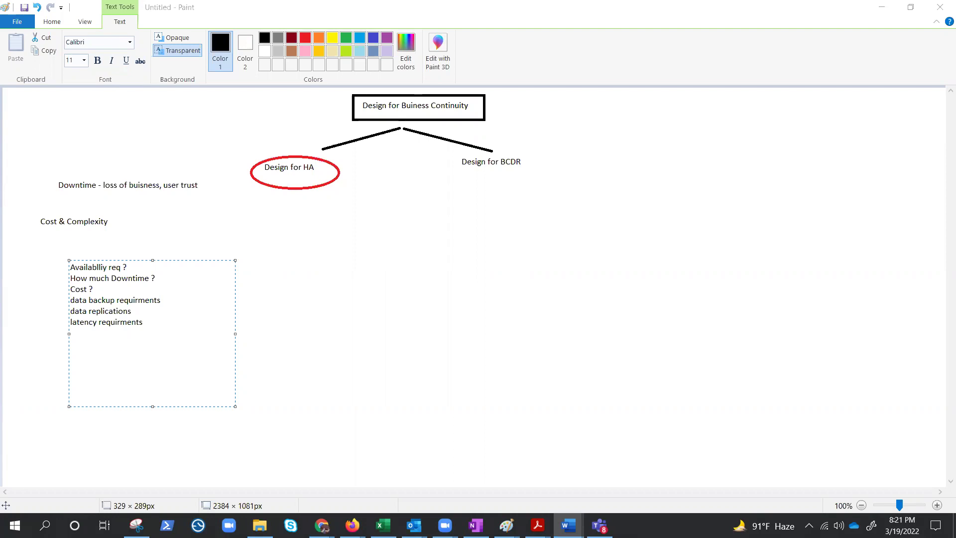
pyautogui.hotkey('alt', 'Tab')
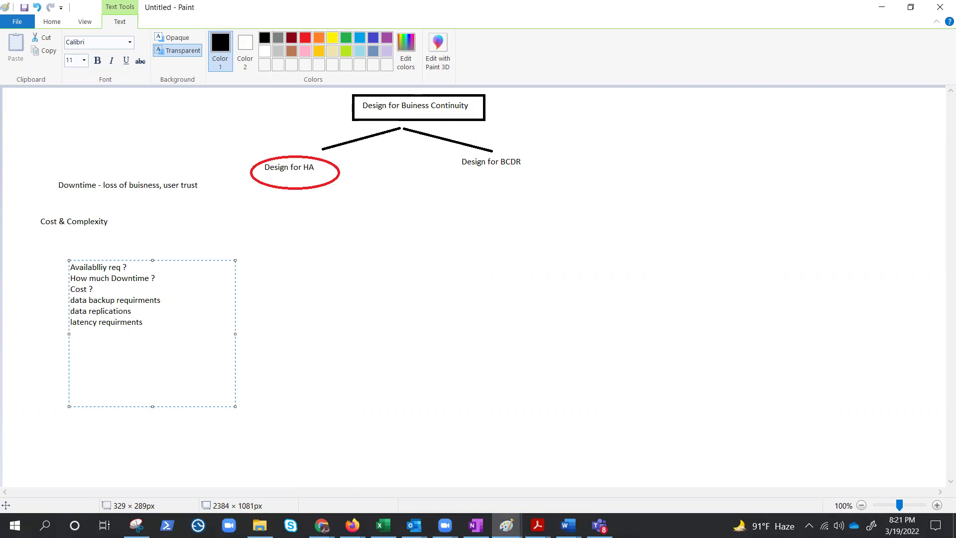
# Add an 'Azure Front Door' text label mid-page, right of the HA question list.
pyautogui.click(311, 399)
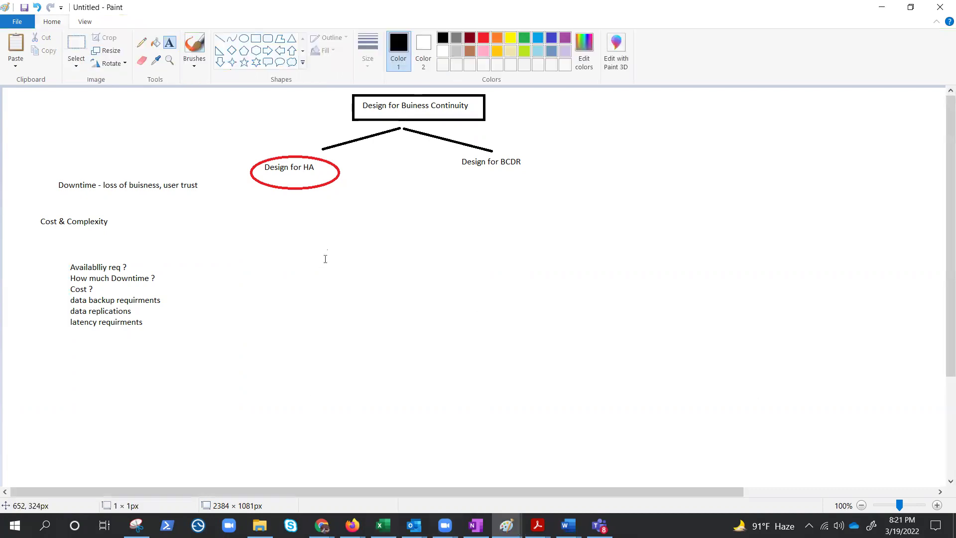
pyautogui.moveTo(326, 248); pyautogui.dragTo(454, 364)
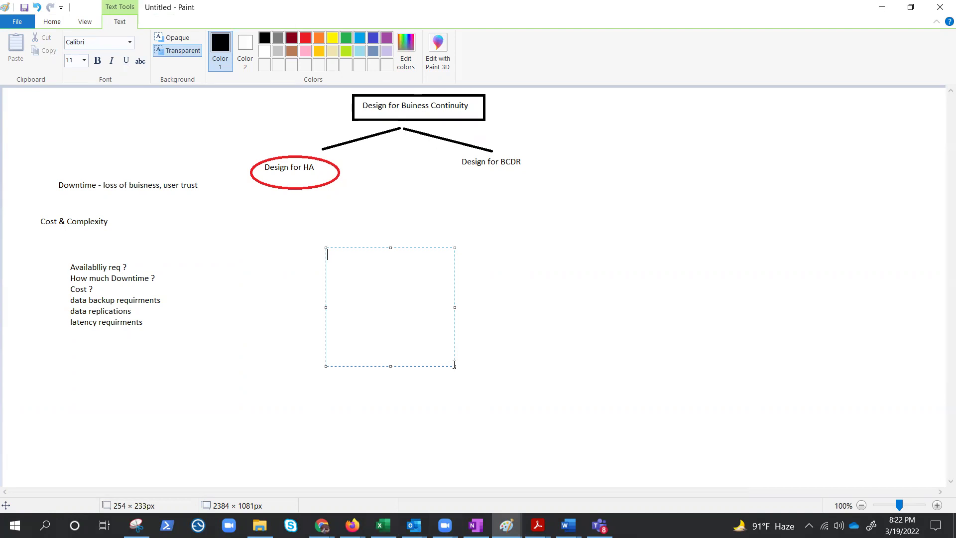
pyautogui.write('Azure Front Door')
pyautogui.click(521, 311)
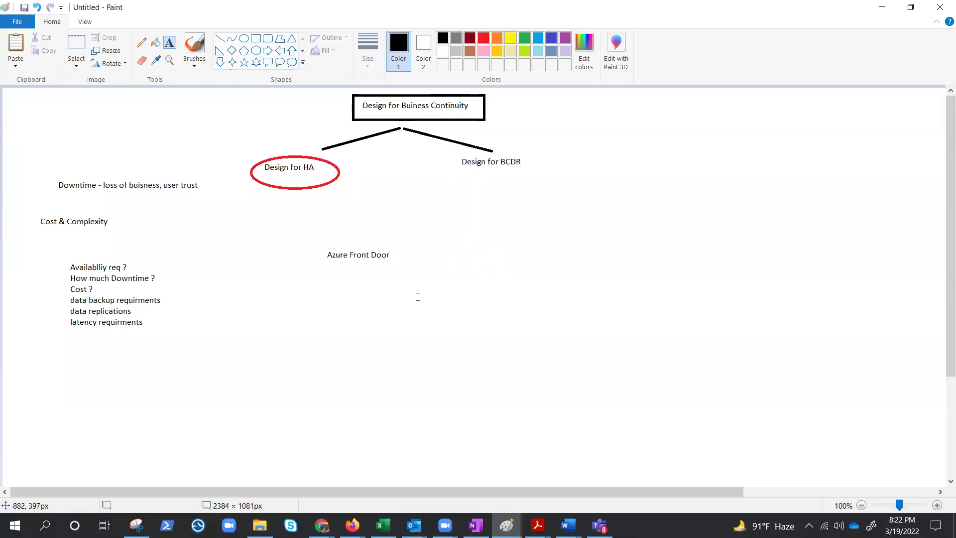
# Add an 'Azure Traffic manager' text label directly below the Azure Front Door label.
pyautogui.moveTo(326, 305); pyautogui.dragTo(471, 371)
pyautogui.write('Azure Traf')
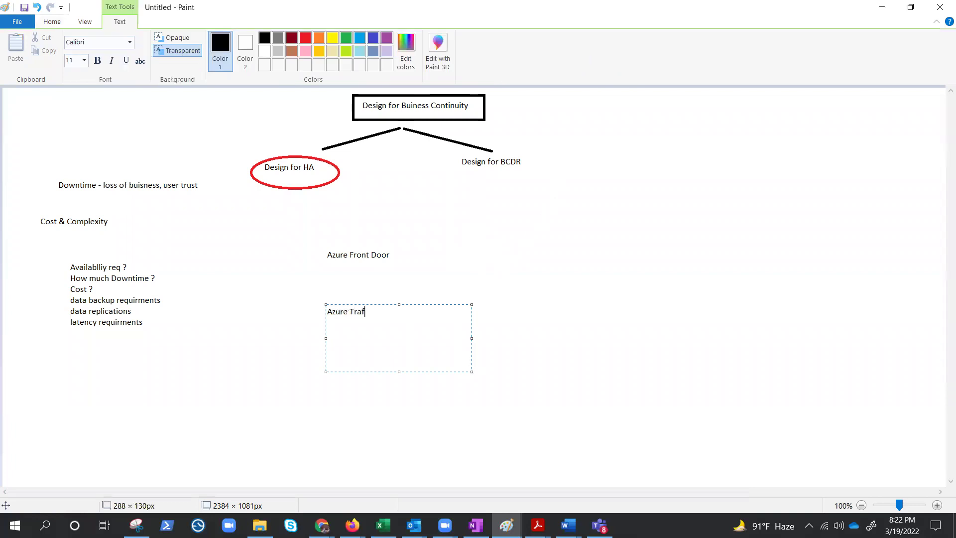
pyautogui.write('fic manager')
pyautogui.click(486, 374)
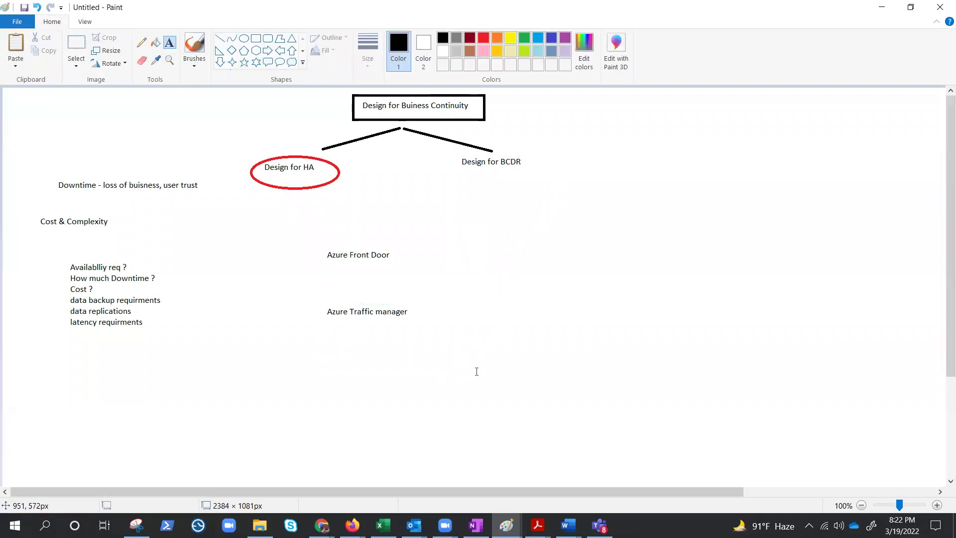
pyautogui.click(135, 525)
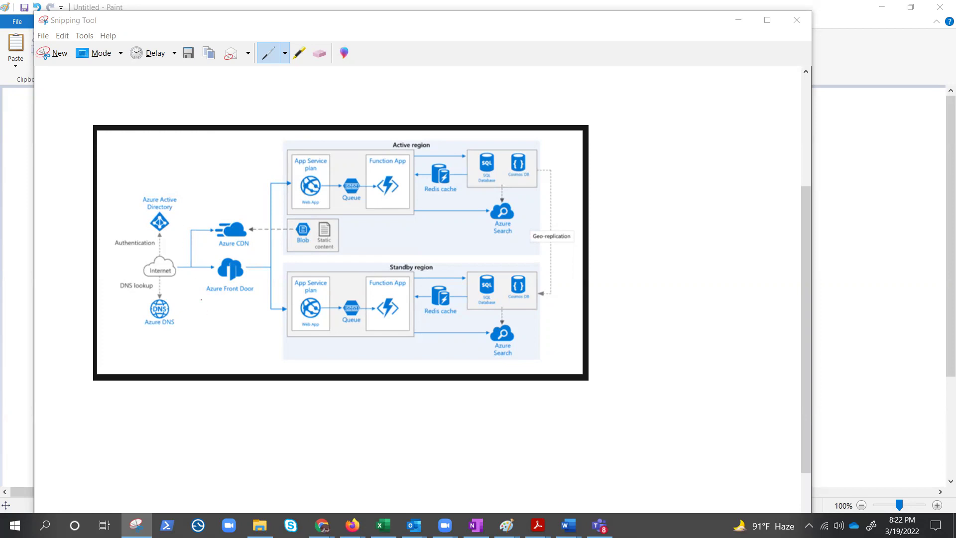
# In red pen, underline Azure Front Door and circle the 'Active region' and 'Standby region' labels.
pyautogui.moveTo(196, 281); pyautogui.dragTo(219, 281)
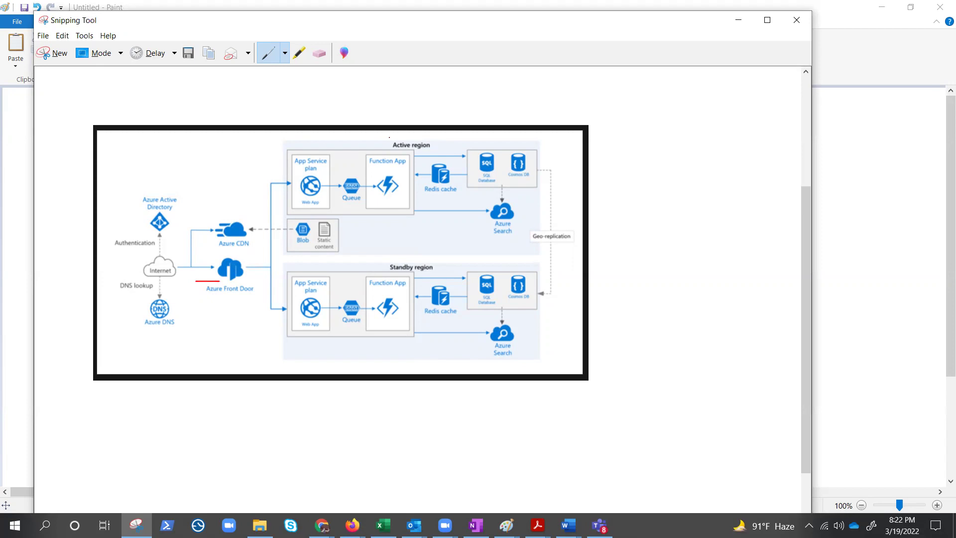
pyautogui.moveTo(389, 138)
pyautogui.mouseDown()
pyautogui.moveTo(393, 154)
pyautogui.moveTo(429, 152)
pyautogui.moveTo(429, 138)
pyautogui.moveTo(390, 134)
pyautogui.mouseUp()
pyautogui.moveTo(398, 258)
pyautogui.mouseDown()
pyautogui.moveTo(383, 261)
pyautogui.moveTo(401, 274)
pyautogui.moveTo(432, 272)
pyautogui.moveTo(438, 261)
pyautogui.moveTo(405, 256)
pyautogui.mouseUp()
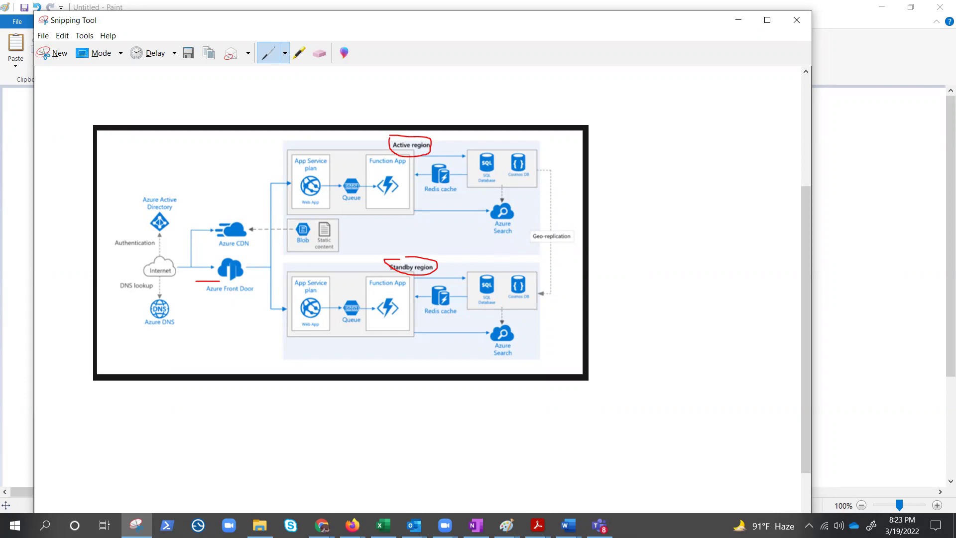
pyautogui.hotkey('alt', 'Tab')
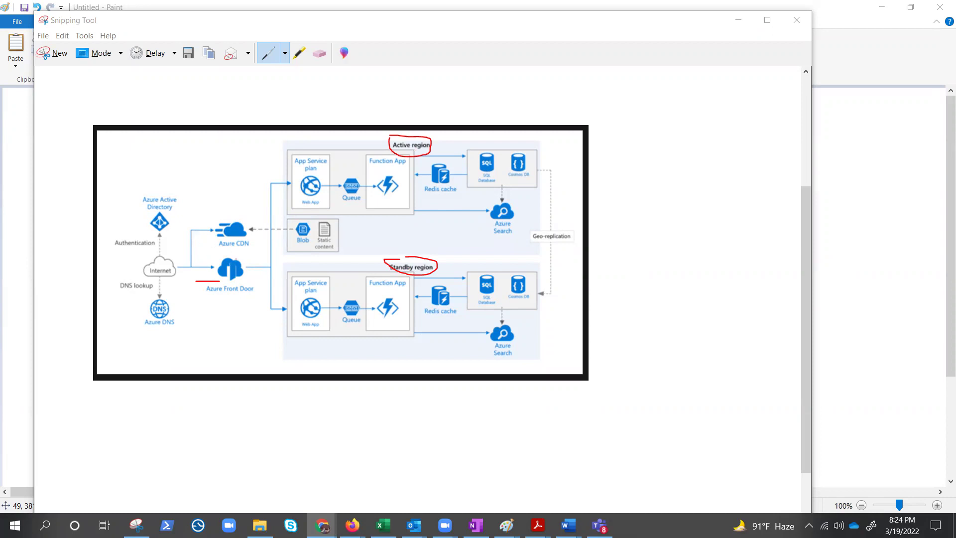
# Strike through the active region's App Service plan and Queue in red.
pyautogui.click(254, 227)
pyautogui.moveTo(264, 155); pyautogui.dragTo(361, 188)
pyautogui.moveTo(331, 134); pyautogui.dragTo(301, 204)
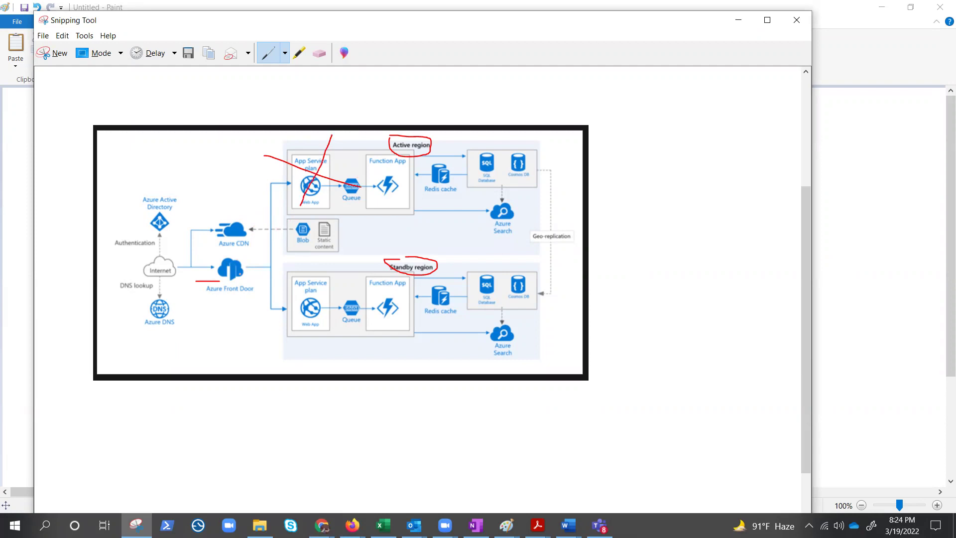
# Draw red arrows from Azure Front Door to the active and standby App Service plans.
pyautogui.moveTo(250, 275)
pyautogui.mouseDown()
pyautogui.moveTo(269, 316)
pyautogui.moveTo(290, 317)
pyautogui.moveTo(282, 329)
pyautogui.mouseUp()
pyautogui.moveTo(220, 261)
pyautogui.mouseDown()
pyautogui.moveTo(289, 210)
pyautogui.moveTo(287, 223)
pyautogui.mouseUp()
pyautogui.moveTo(238, 261); pyautogui.dragTo(278, 302)
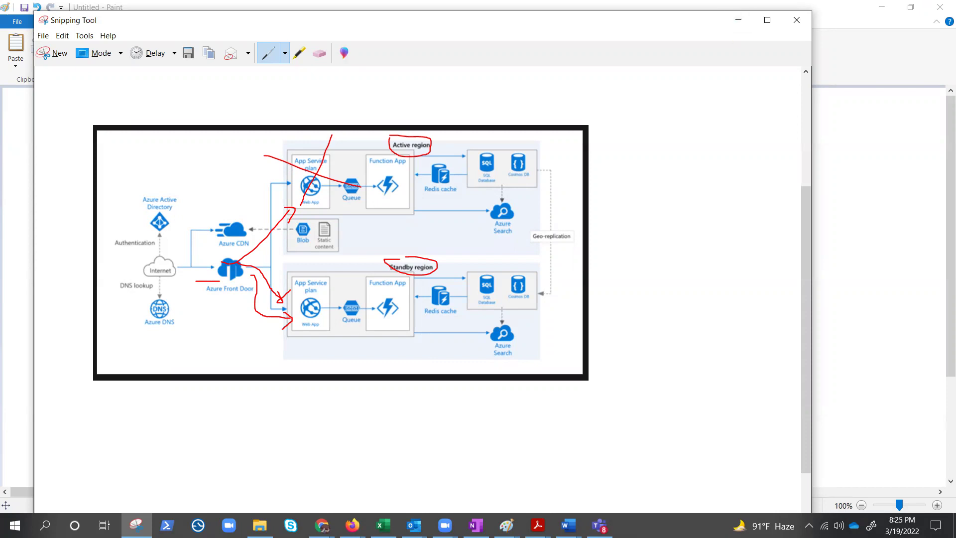
pyautogui.hotkey('alt', 'Tab')
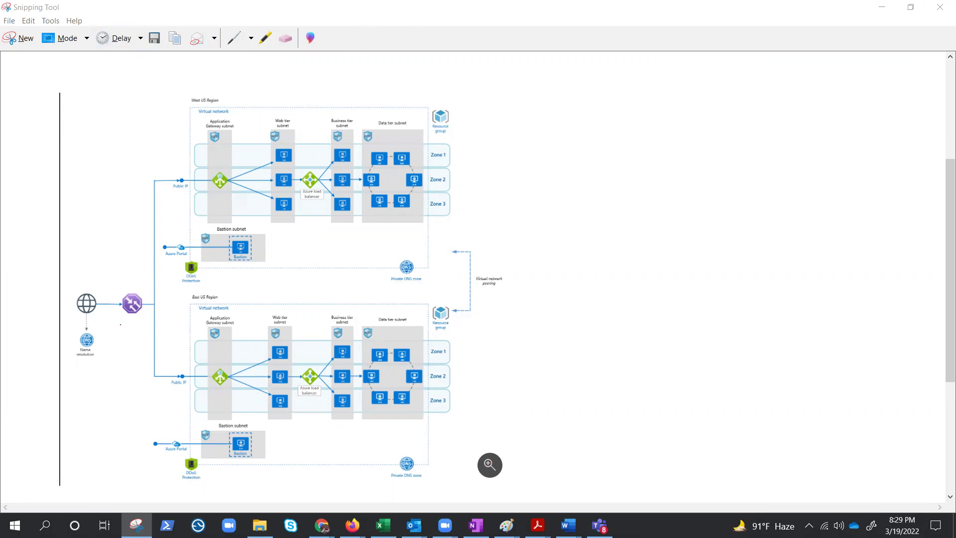
# In red pen, underline the purple icon beside the globe and mark the West US and East US labels.
pyautogui.moveTo(126, 324); pyautogui.dragTo(151, 320)
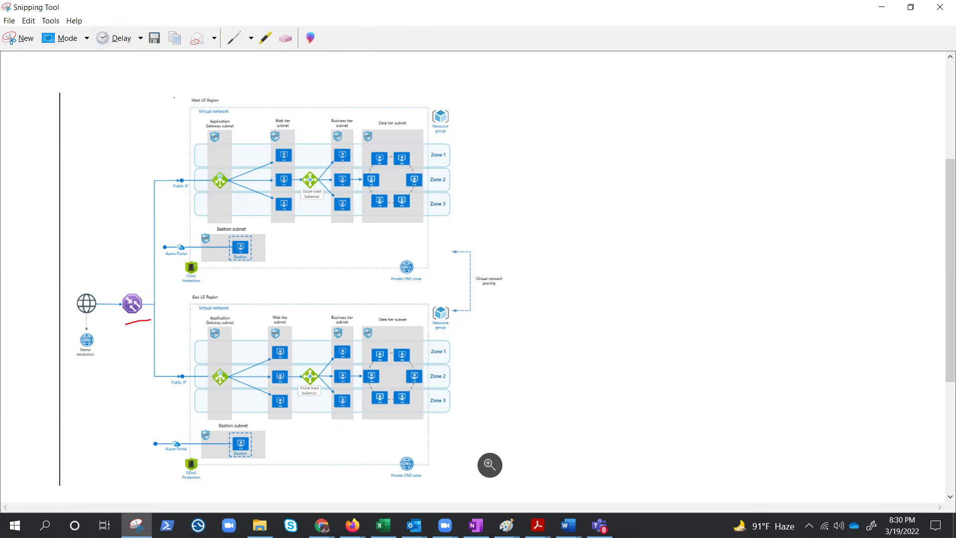
pyautogui.moveTo(173, 99); pyautogui.dragTo(204, 91)
pyautogui.moveTo(178, 306); pyautogui.dragTo(192, 294)
# Circle the West US Application Gateway and loop the Web tier and Business tier subnet columns in red.
pyautogui.moveTo(221, 167)
pyautogui.mouseDown()
pyautogui.moveTo(212, 183)
pyautogui.moveTo(225, 194)
pyautogui.moveTo(222, 169)
pyautogui.mouseUp()
pyautogui.moveTo(264, 131)
pyautogui.mouseDown()
pyautogui.moveTo(299, 130)
pyautogui.moveTo(307, 227)
pyautogui.moveTo(268, 234)
pyautogui.moveTo(264, 125)
pyautogui.mouseUp()
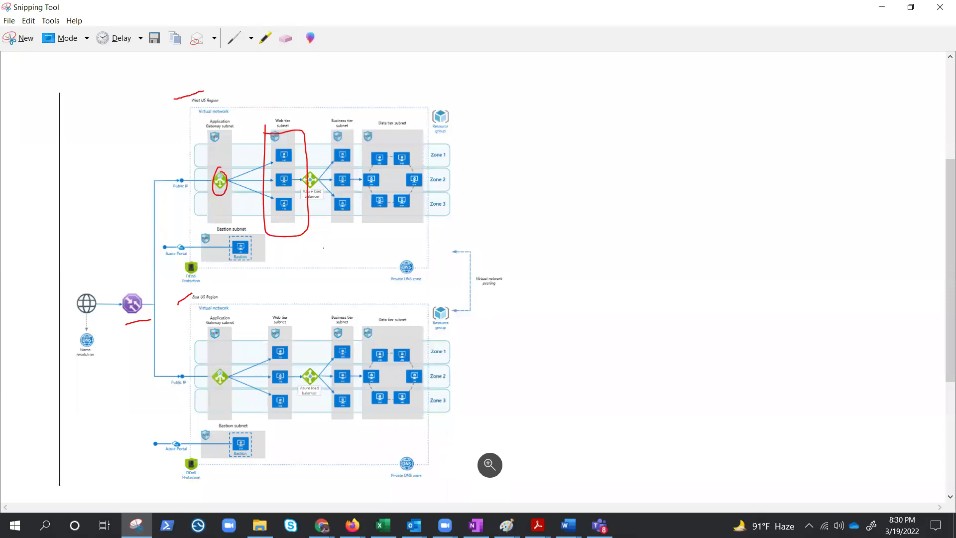
pyautogui.moveTo(329, 116)
pyautogui.mouseDown()
pyautogui.moveTo(329, 199)
pyautogui.moveTo(357, 234)
pyautogui.moveTo(349, 120)
pyautogui.moveTo(328, 117)
pyautogui.mouseUp()
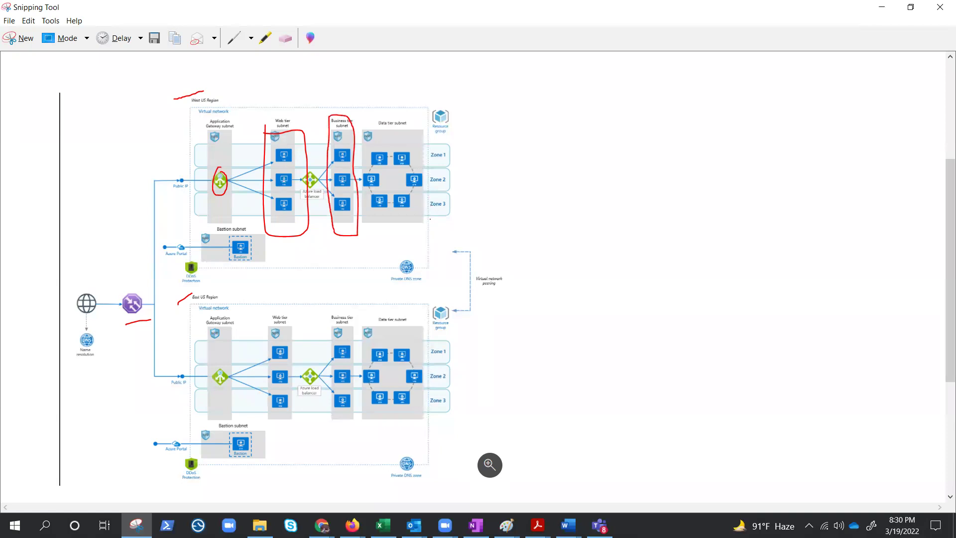